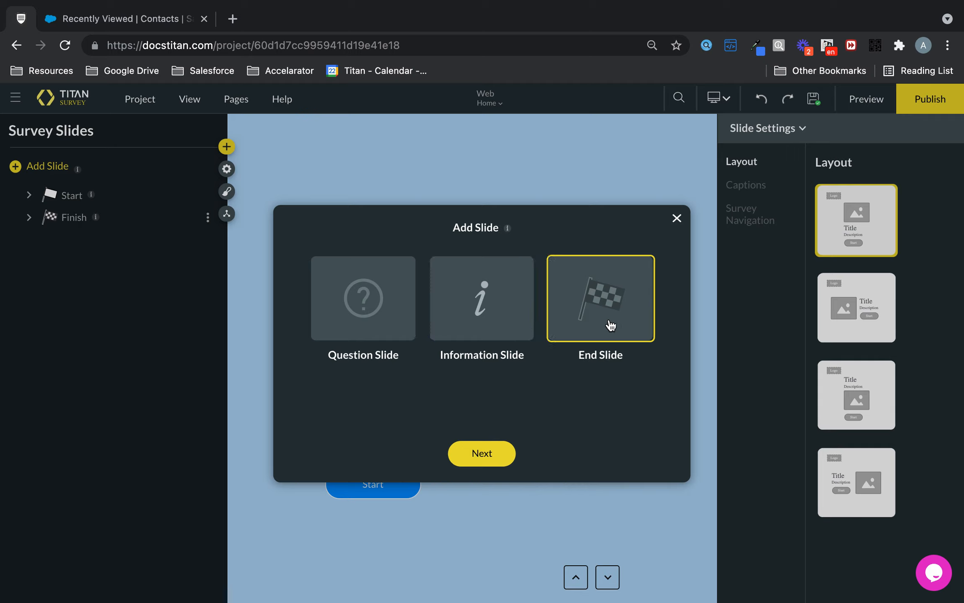
# - Add an information slide containing Title, Heading, Subhead, Paragraph and Caption text elements
pyautogui.click(490, 305)
pyautogui.click(487, 453)
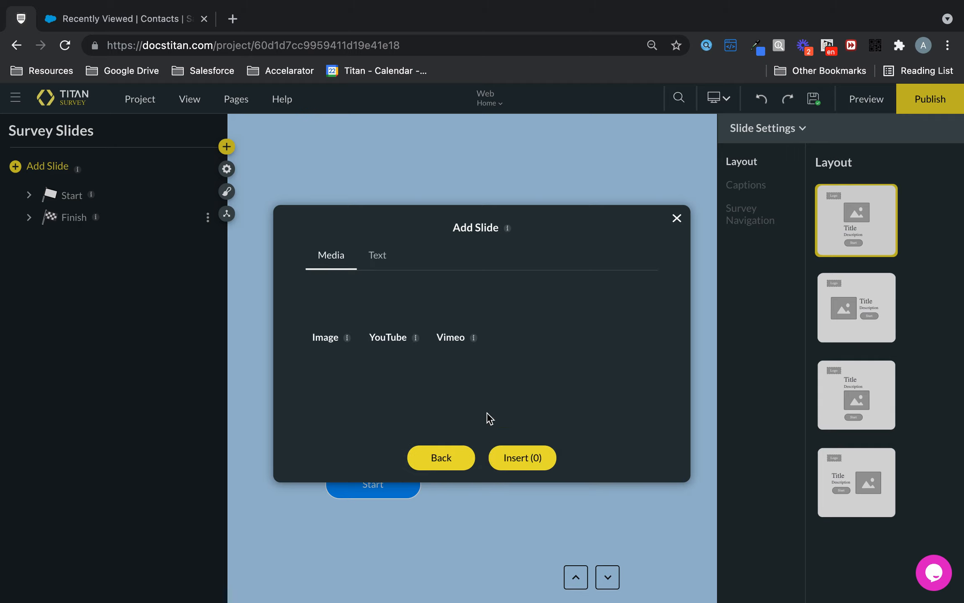
pyautogui.click(388, 258)
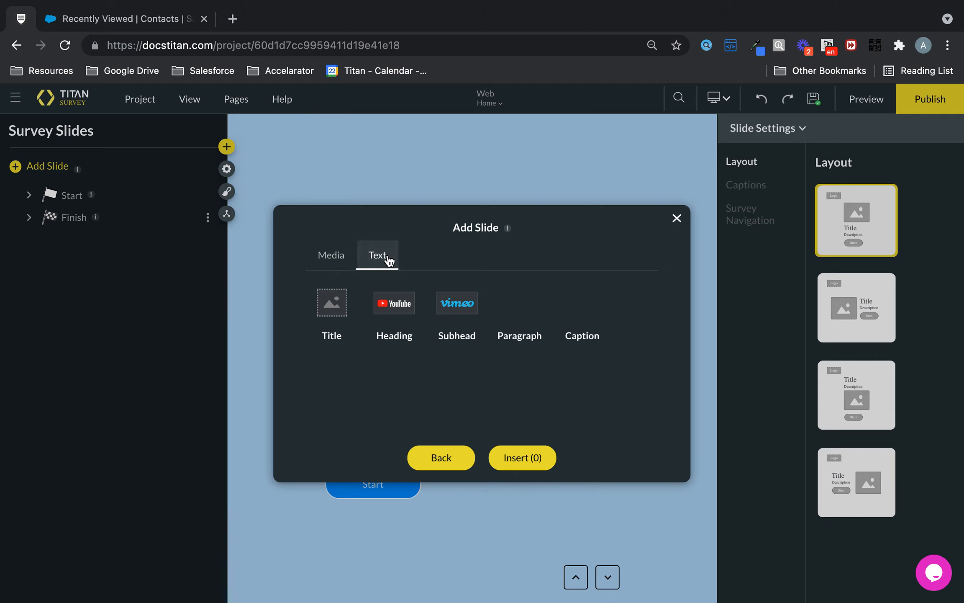
pyautogui.click(328, 303)
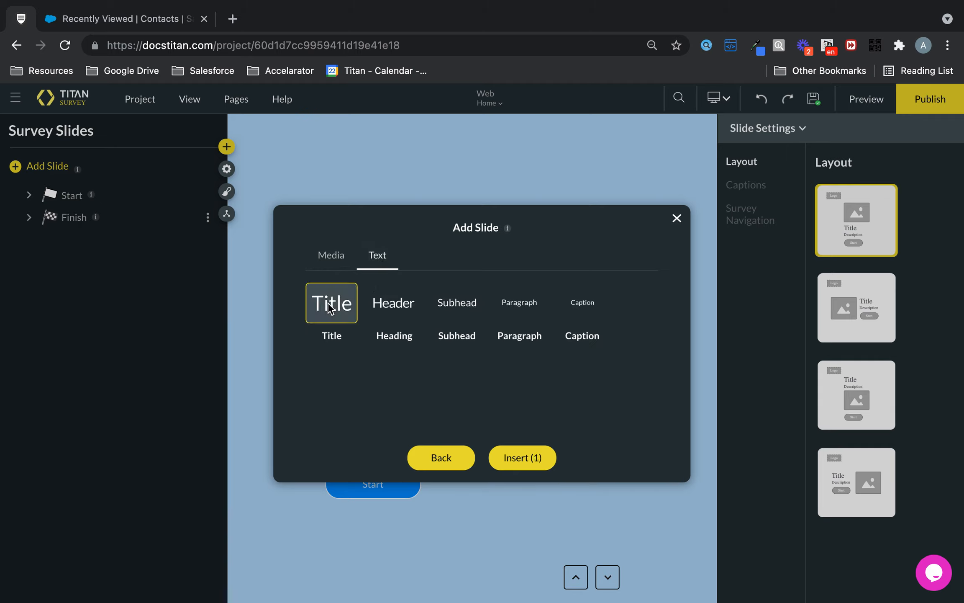
pyautogui.click(407, 312)
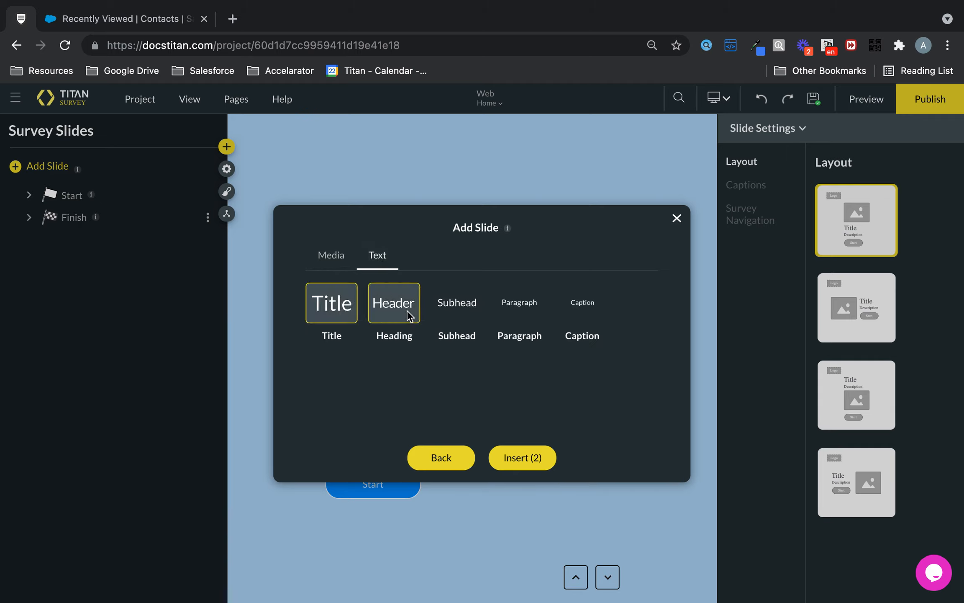
pyautogui.click(496, 298)
pyautogui.click(442, 303)
pyautogui.click(593, 310)
pyautogui.click(585, 334)
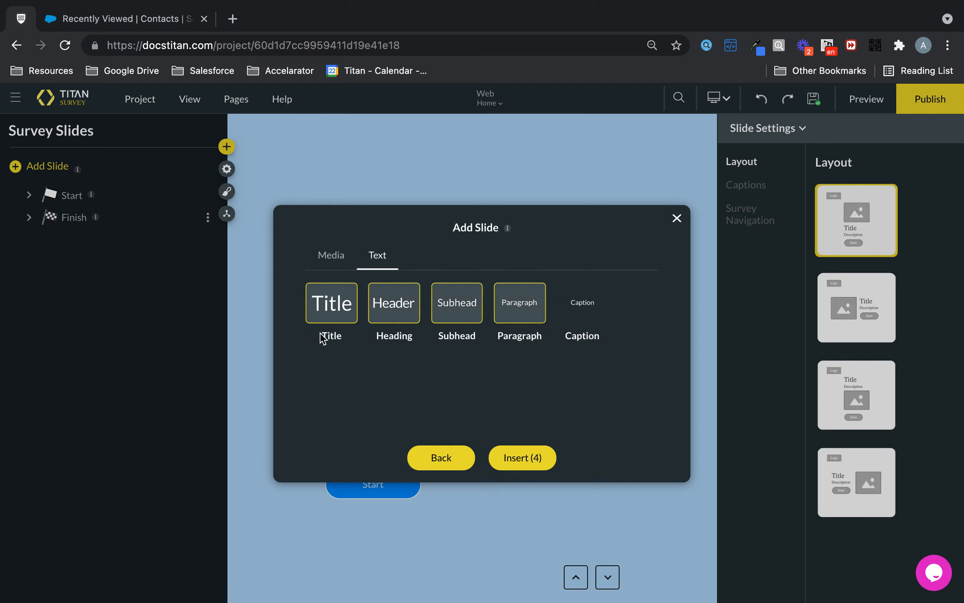
pyautogui.click(581, 311)
pyautogui.click(537, 455)
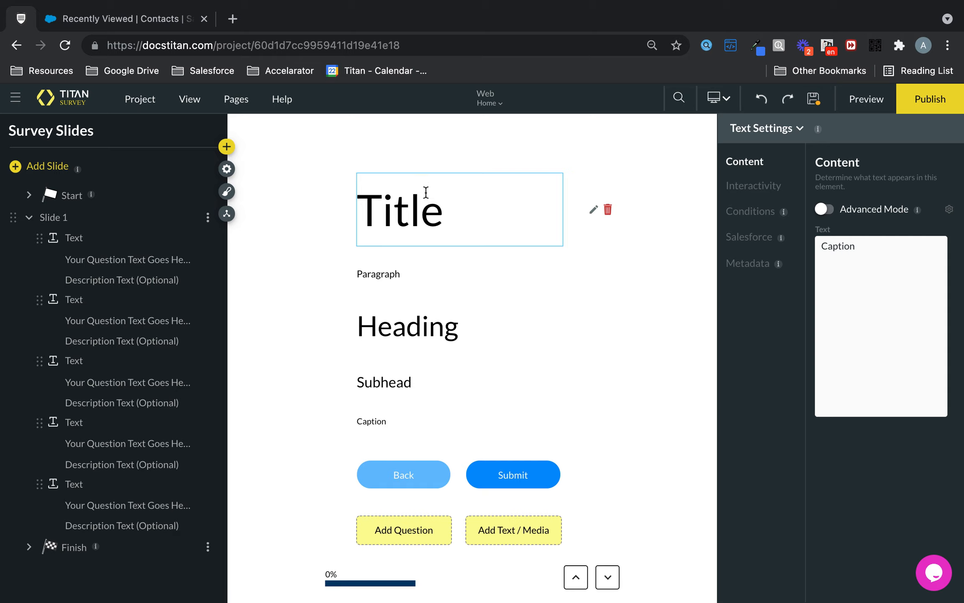
# - Try Advanced Mode on the Title text, view its custom HTML editor without changes, and switch the mode back off
pyautogui.click(425, 193)
pyautogui.click(372, 272)
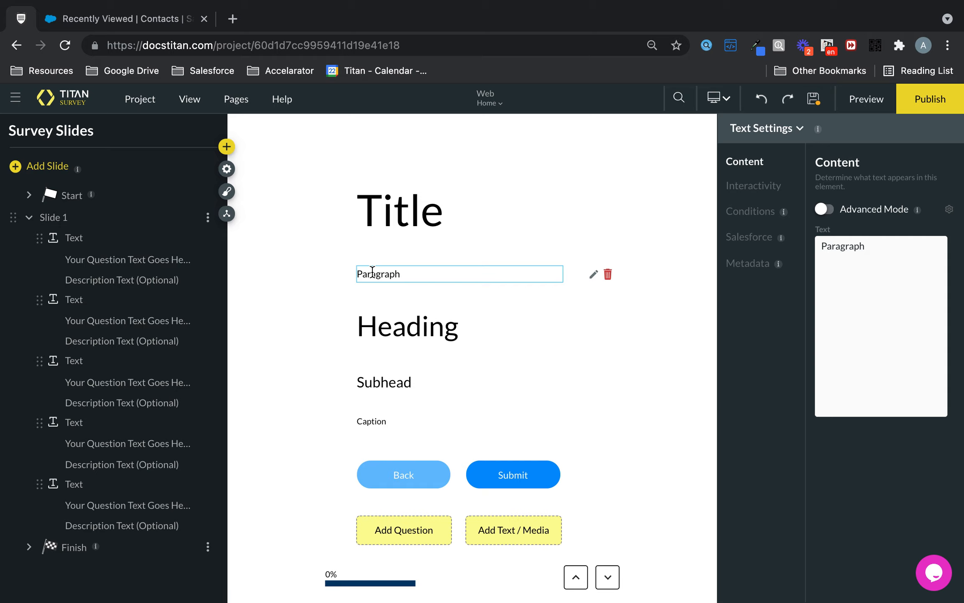
pyautogui.click(419, 221)
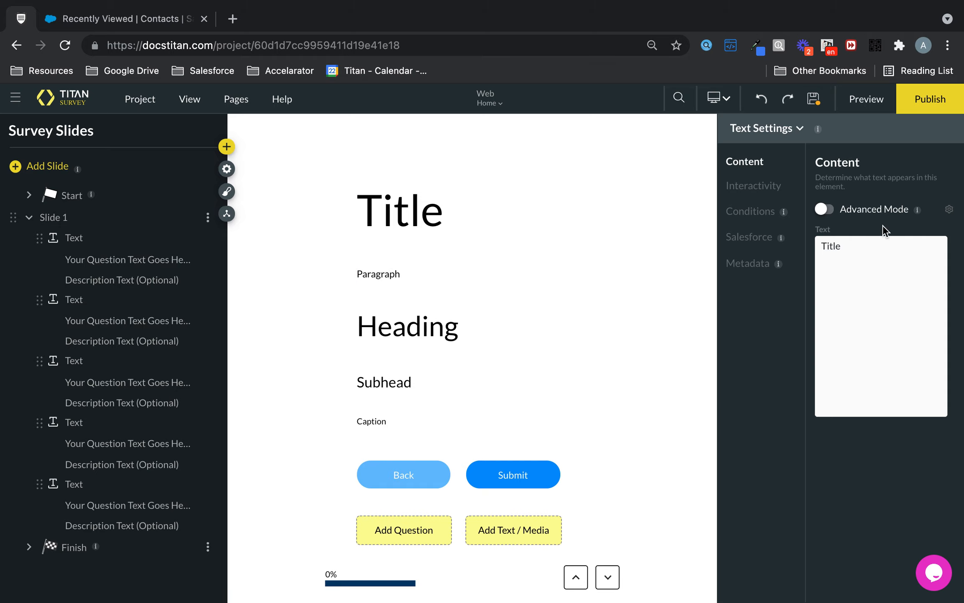
pyautogui.click(825, 210)
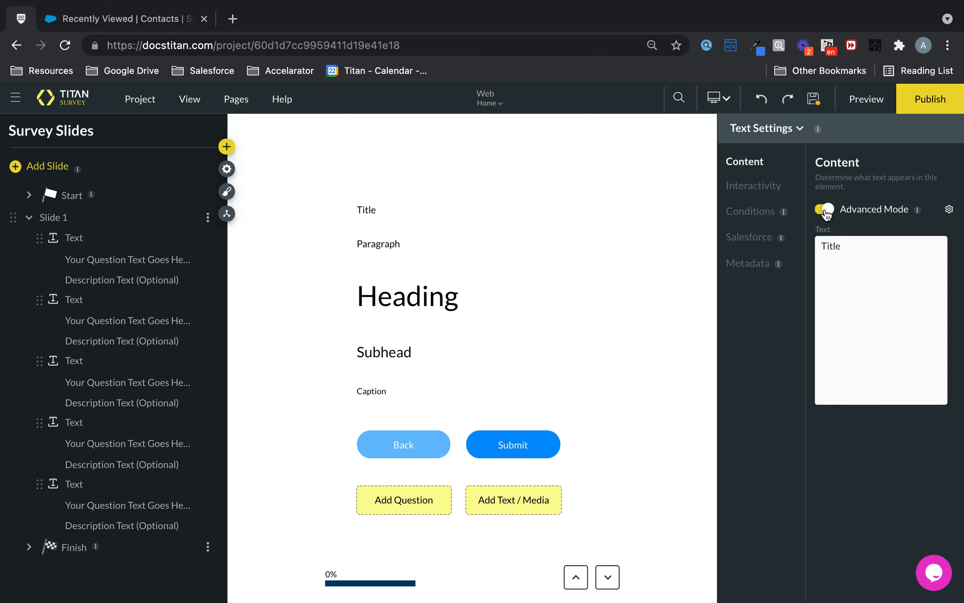
pyautogui.click(949, 210)
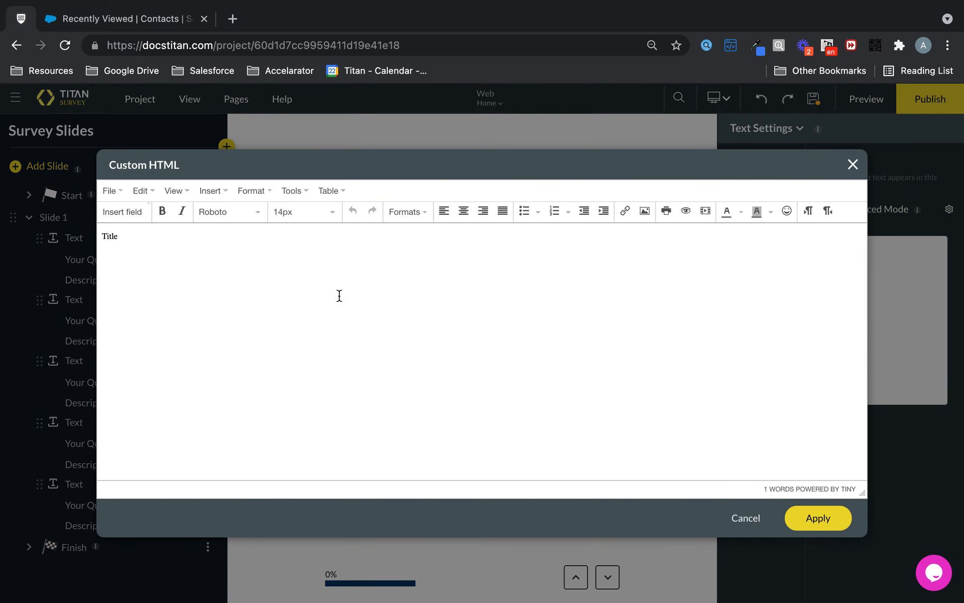
pyautogui.click(853, 165)
pyautogui.click(824, 209)
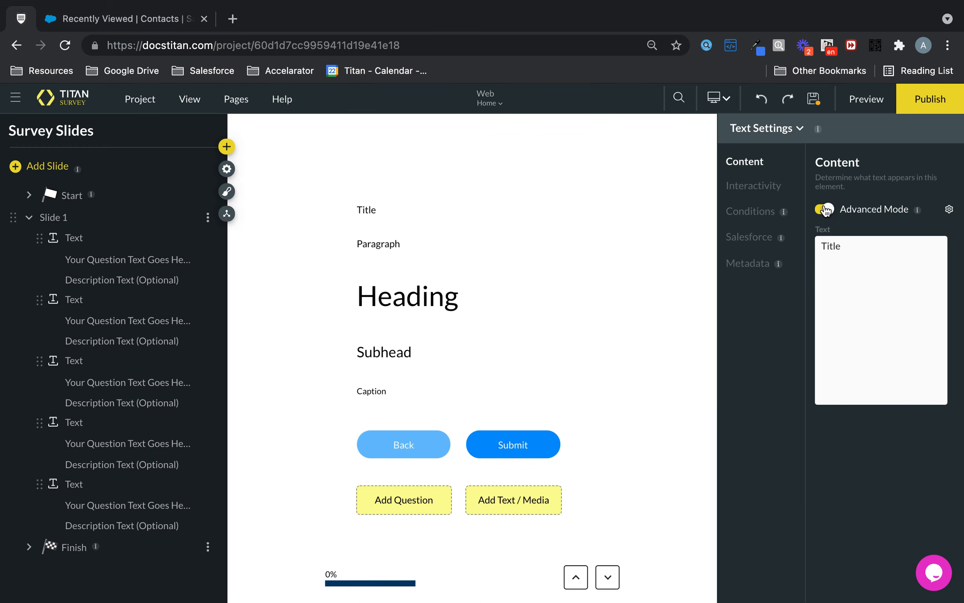
# - Try Ellipsis mode and Custom Ellipsis in the Title text's interactivity settings, and turn both off again
pyautogui.click(761, 187)
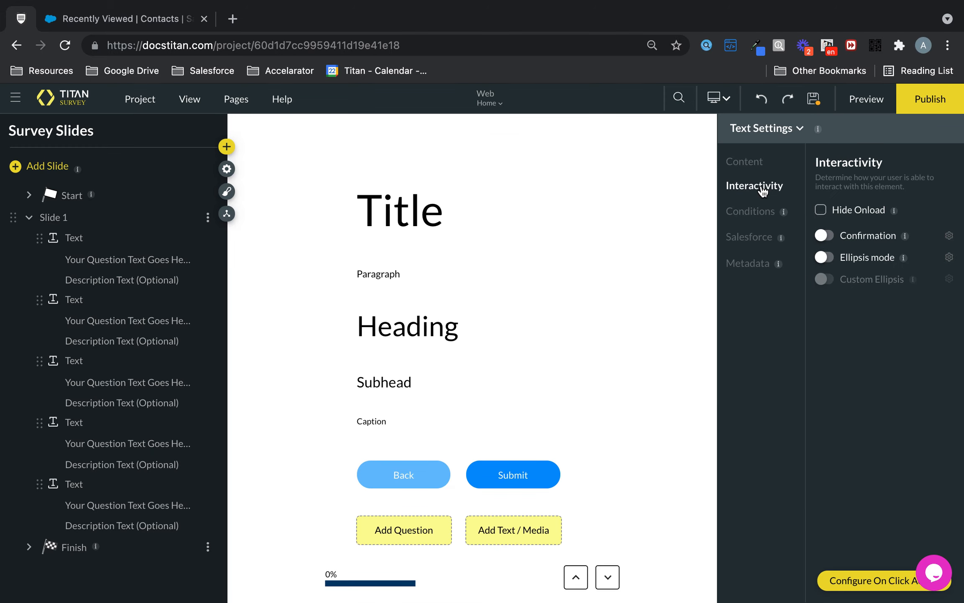
pyautogui.click(826, 258)
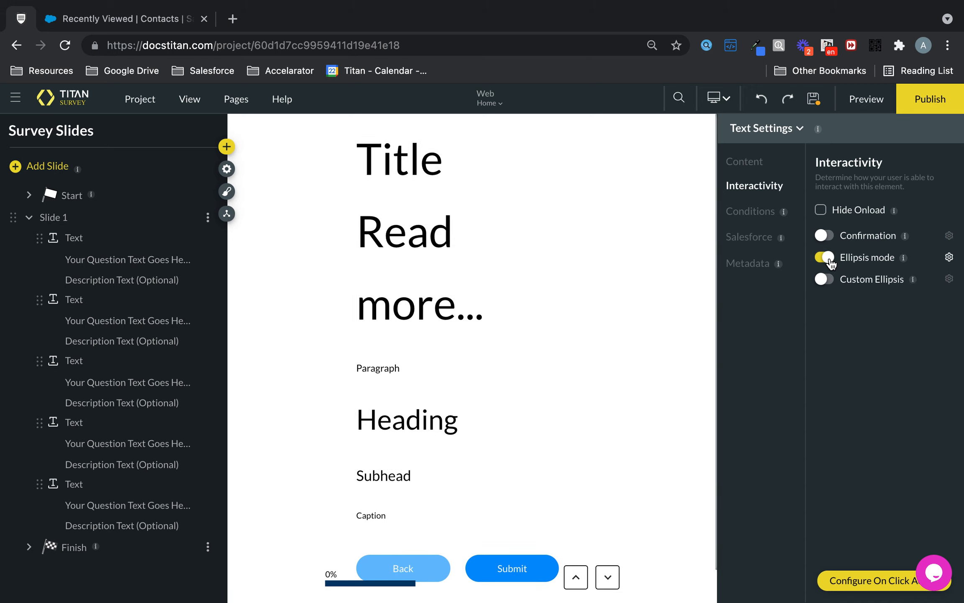
pyautogui.click(826, 257)
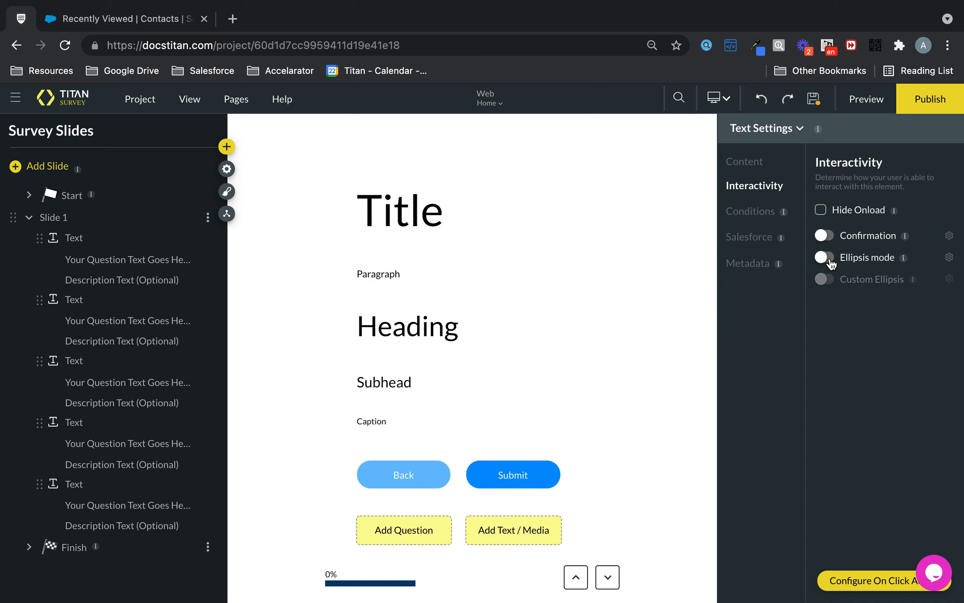
pyautogui.click(829, 262)
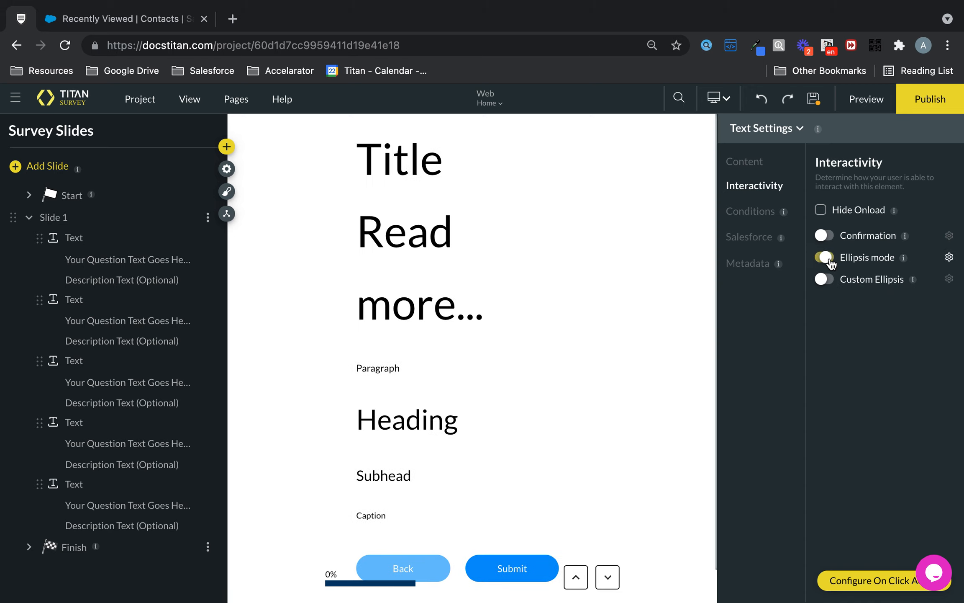
pyautogui.click(825, 280)
pyautogui.click(824, 279)
pyautogui.click(825, 256)
# - Enable Confirmation for the Title text and view its configuration without changing it
pyautogui.click(824, 235)
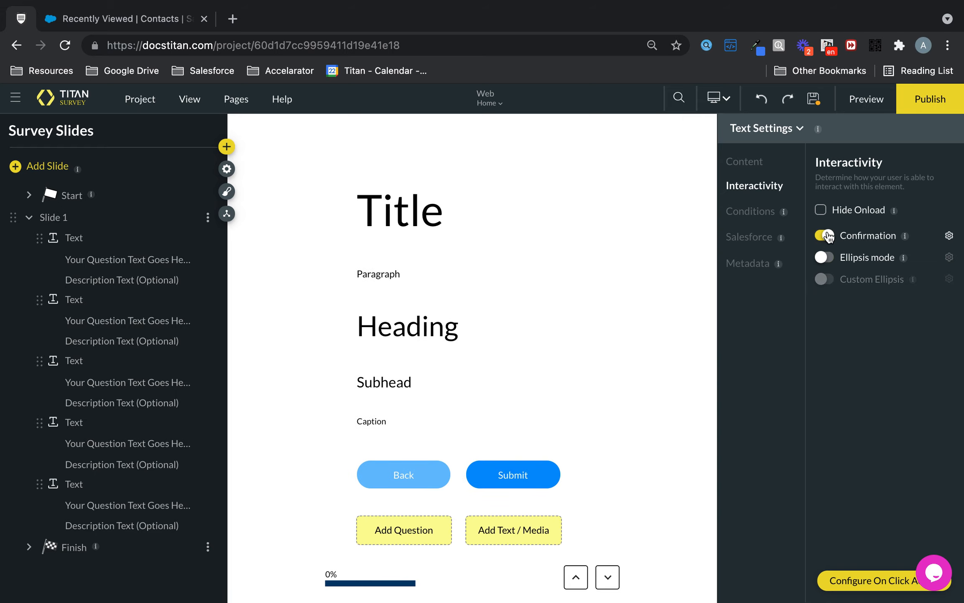
pyautogui.click(949, 236)
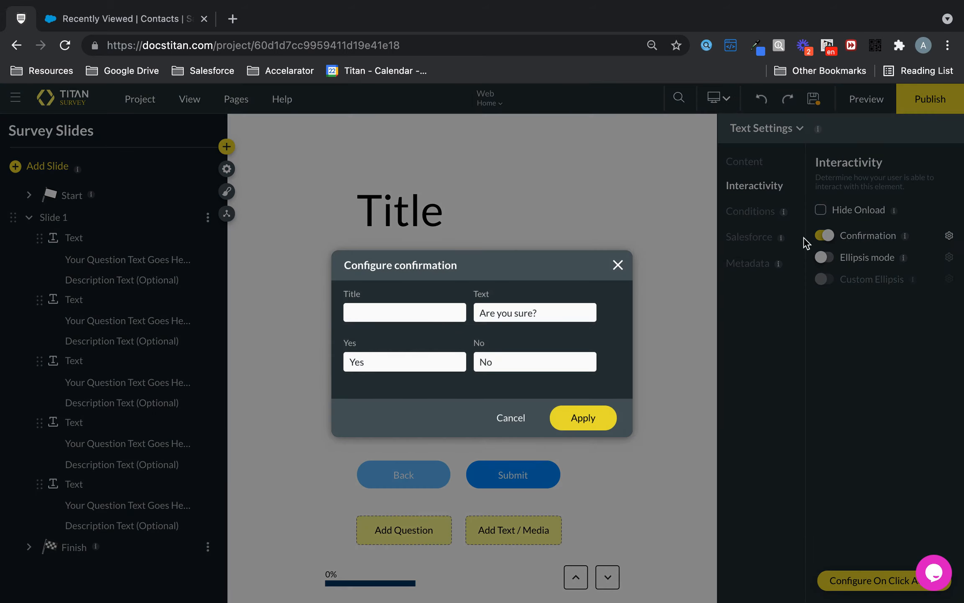
pyautogui.click(618, 265)
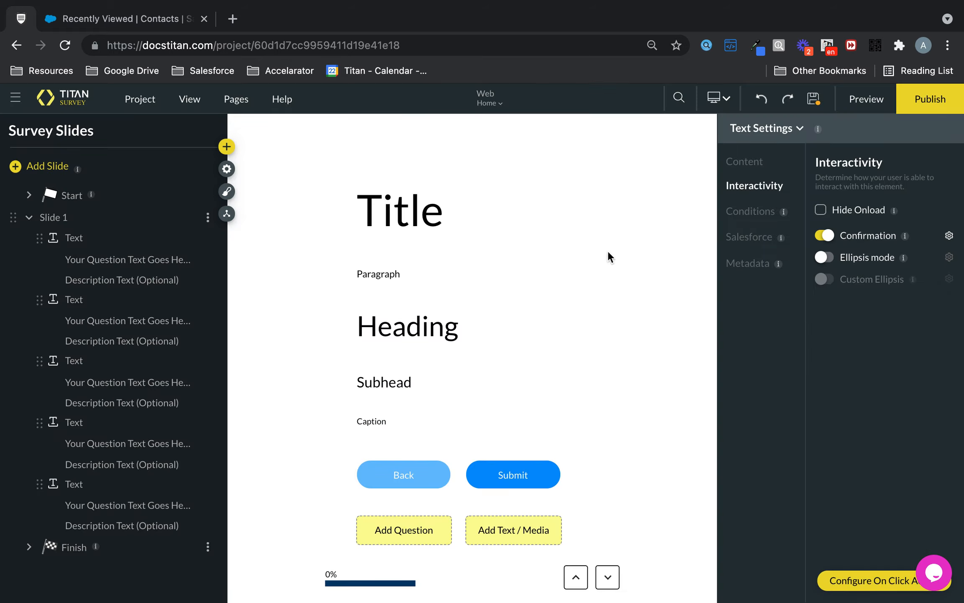
# - Examine the slide's other text elements, including the Heading's interactivity, conditions and Salesforce settings
pyautogui.click(385, 281)
pyautogui.click(393, 309)
pyautogui.click(388, 381)
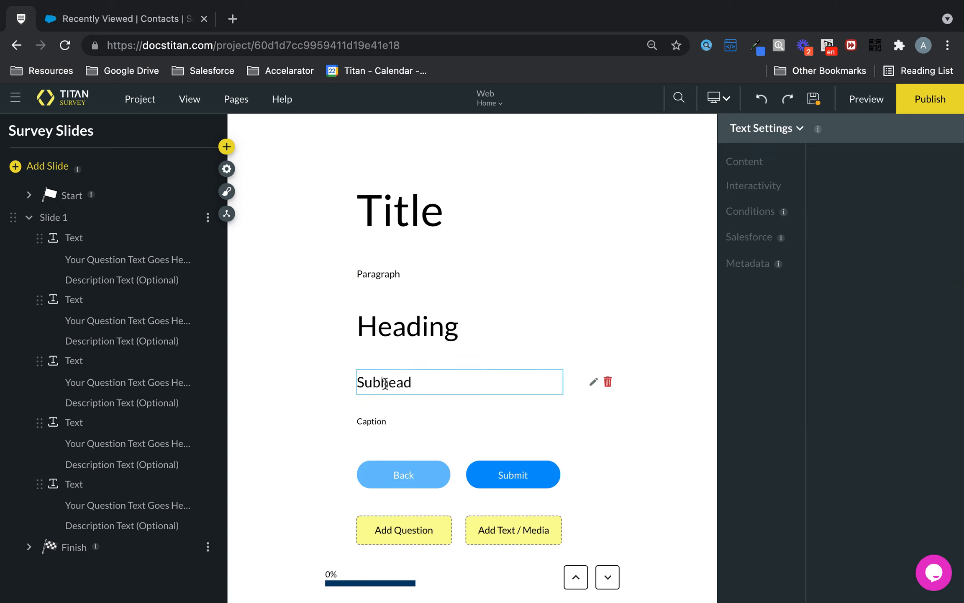
pyautogui.click(379, 419)
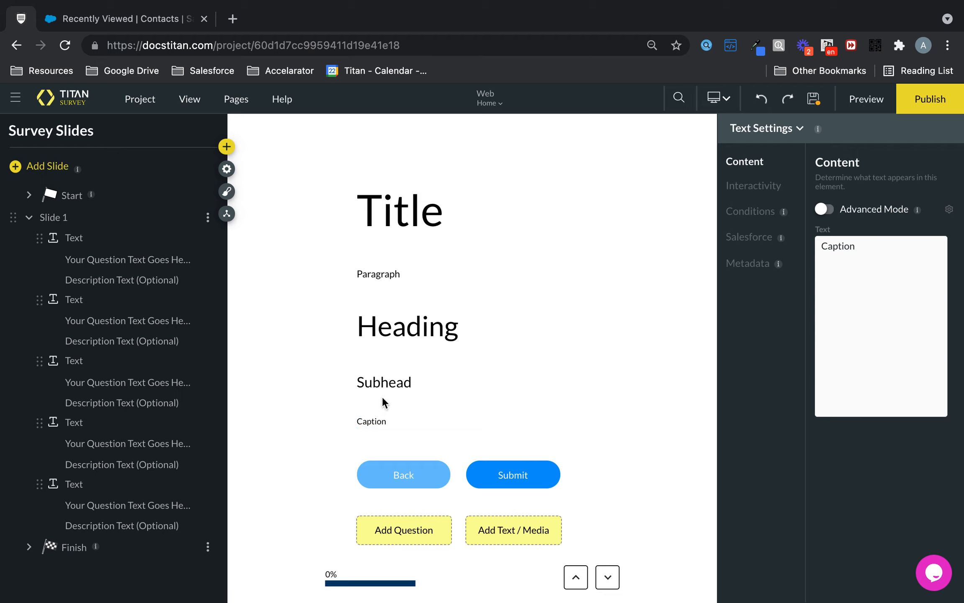
pyautogui.click(399, 381)
pyautogui.click(403, 341)
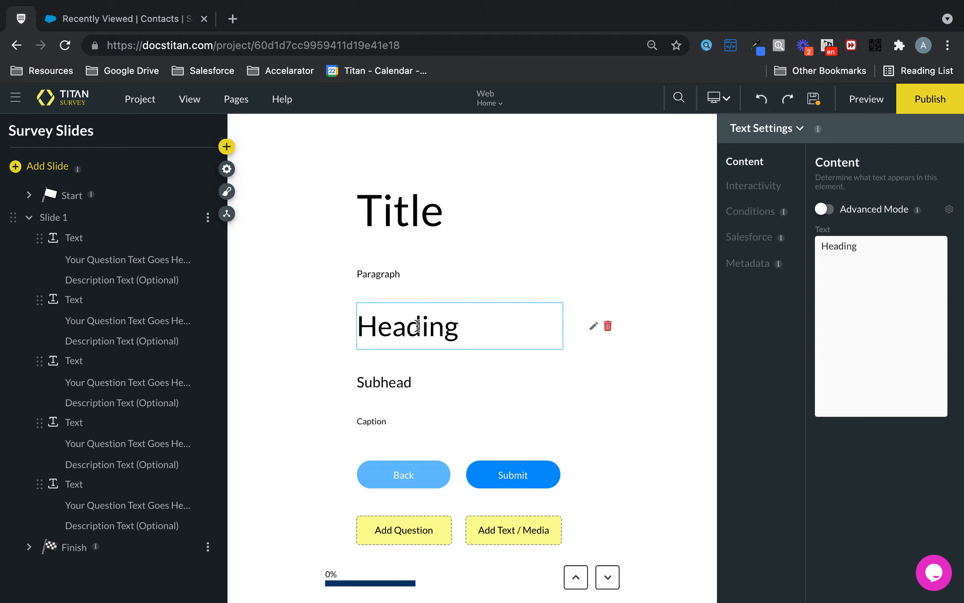
pyautogui.click(752, 192)
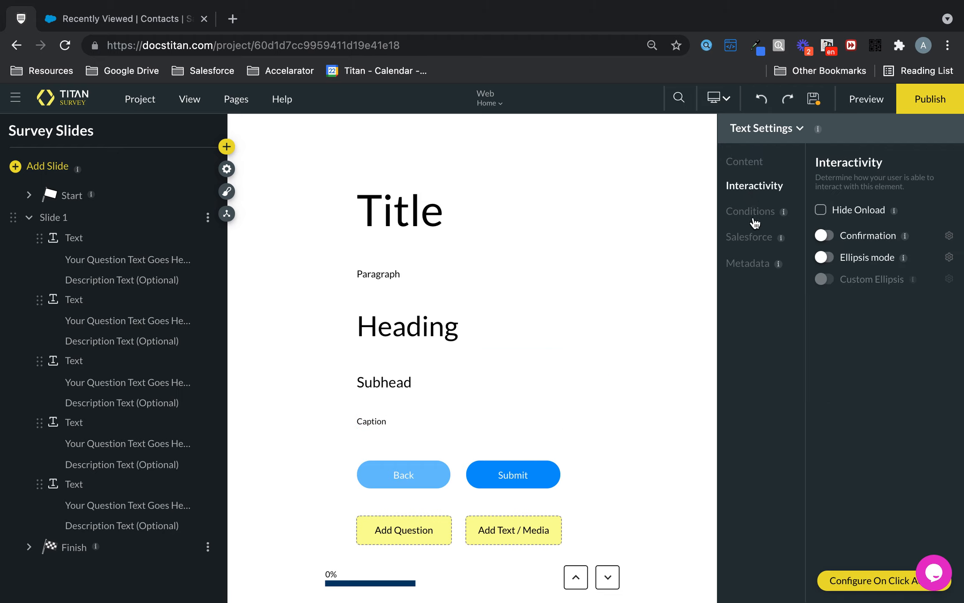
pyautogui.click(752, 213)
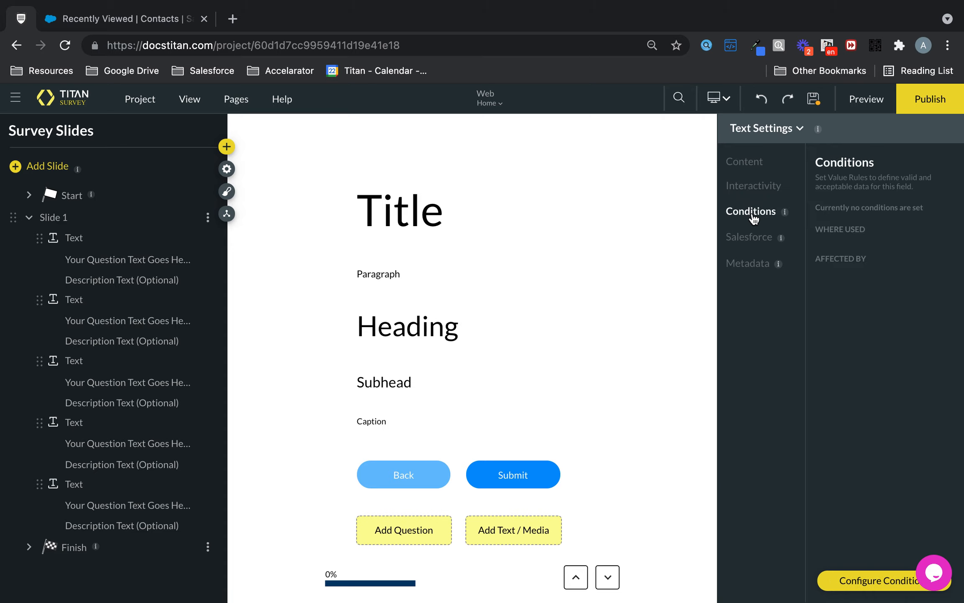
pyautogui.click(432, 331)
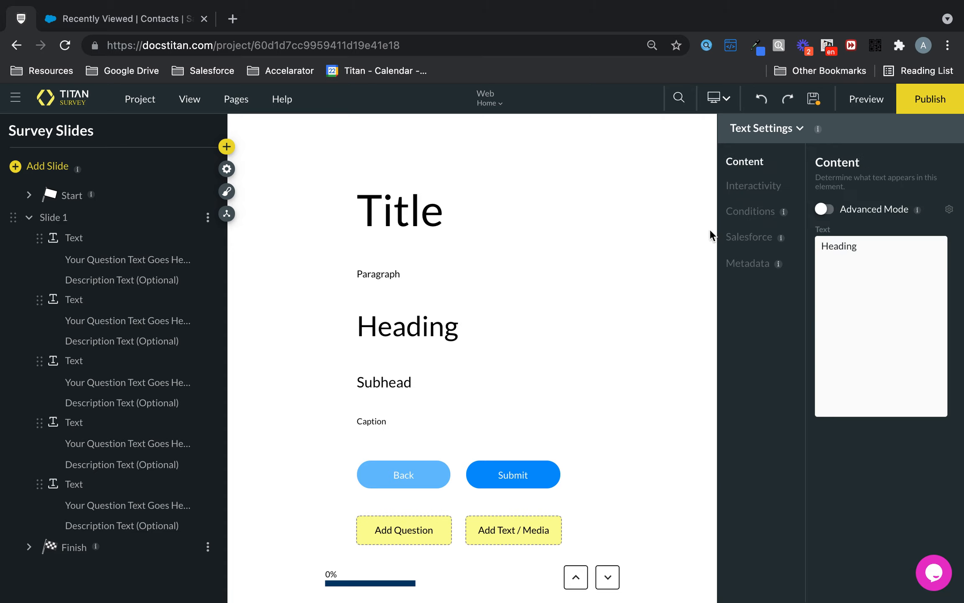
pyautogui.click(749, 213)
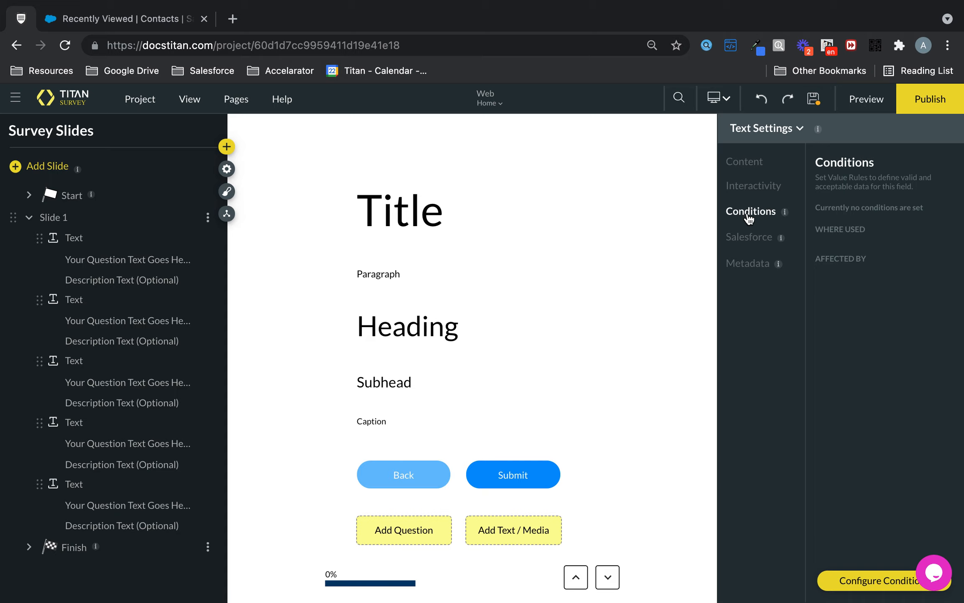
pyautogui.click(747, 247)
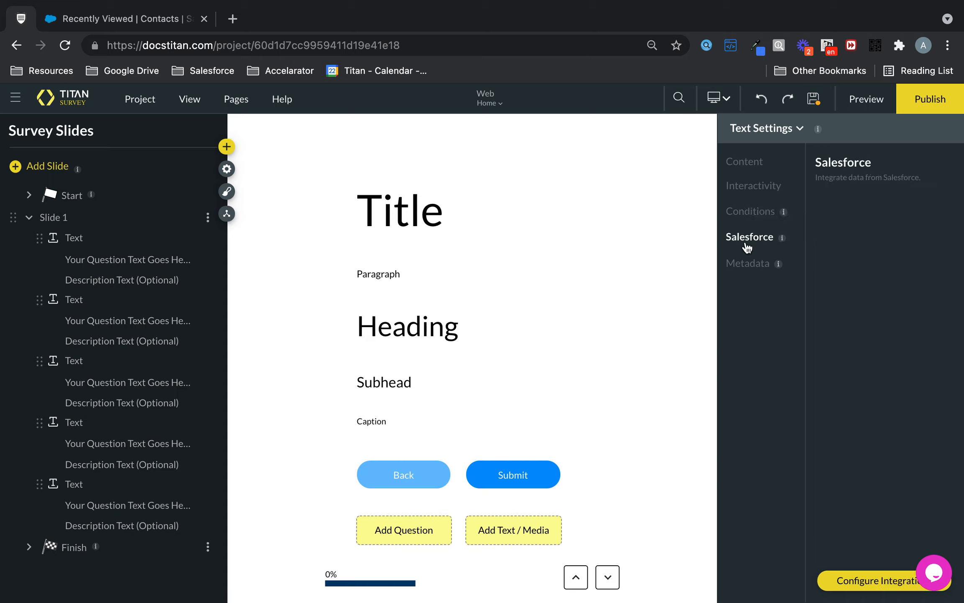
# - Try the Heading HTML variant in the Title text's metadata and set it back to Title
pyautogui.click(409, 198)
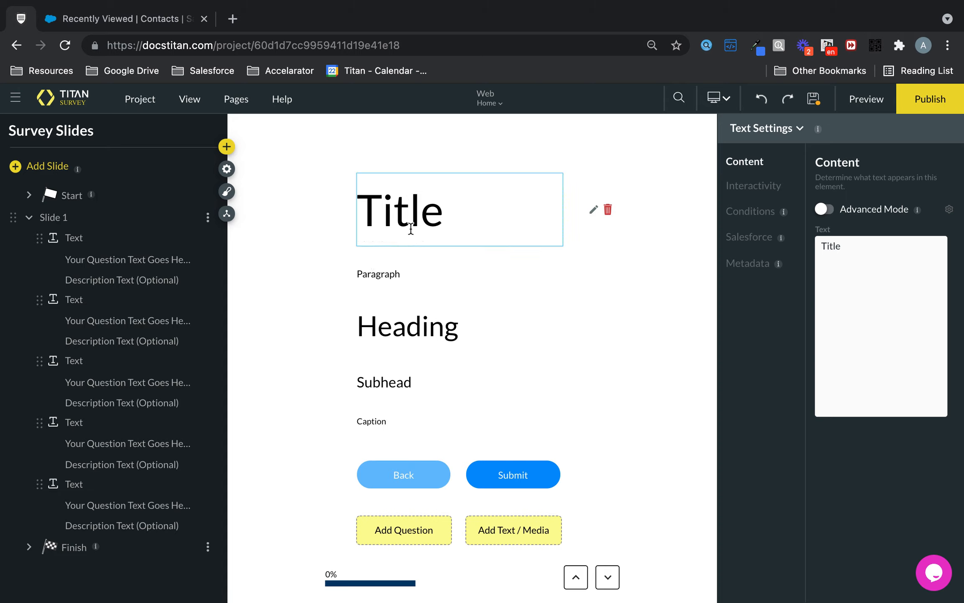
pyautogui.click(437, 310)
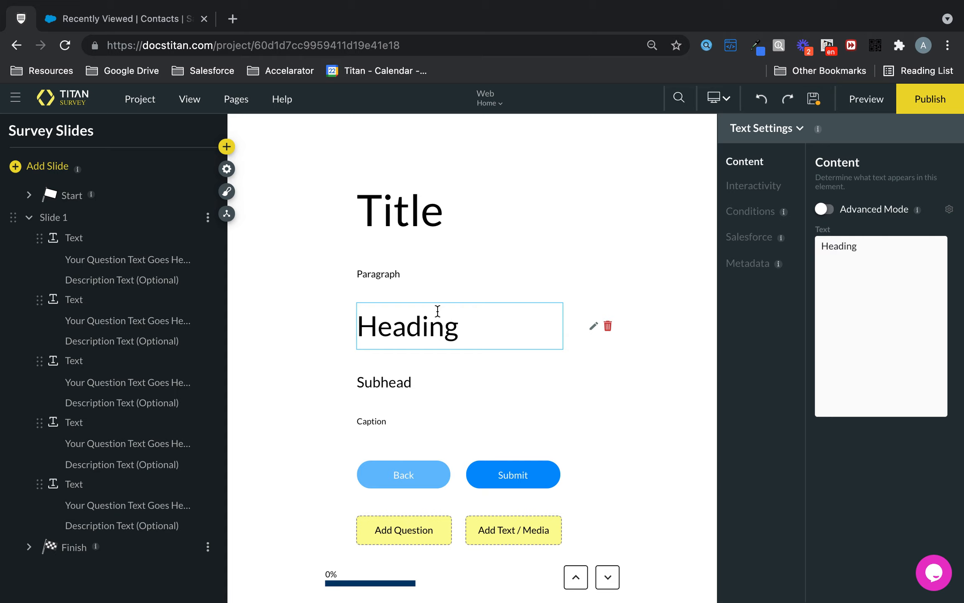
pyautogui.click(429, 275)
pyautogui.click(432, 216)
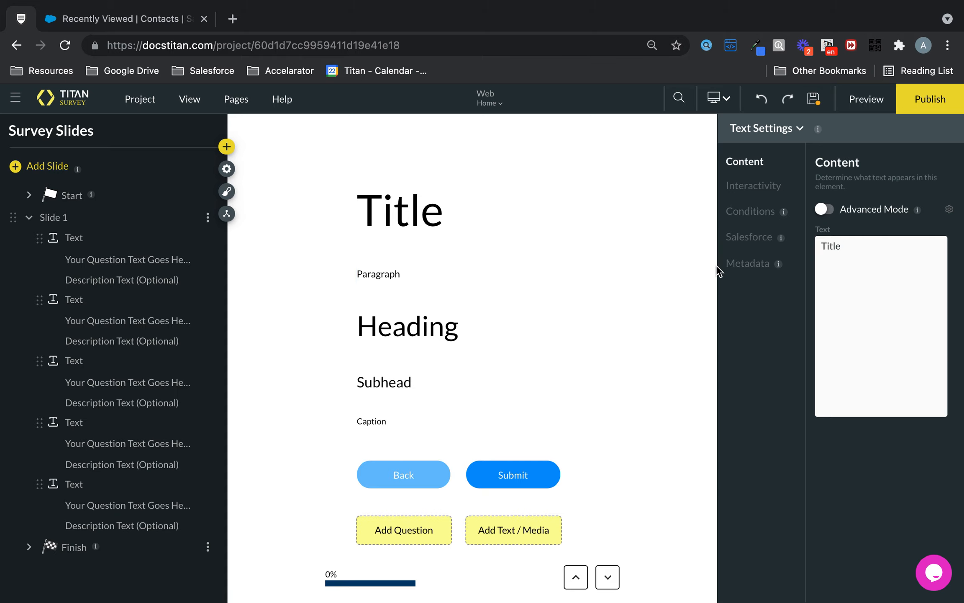
pyautogui.click(749, 265)
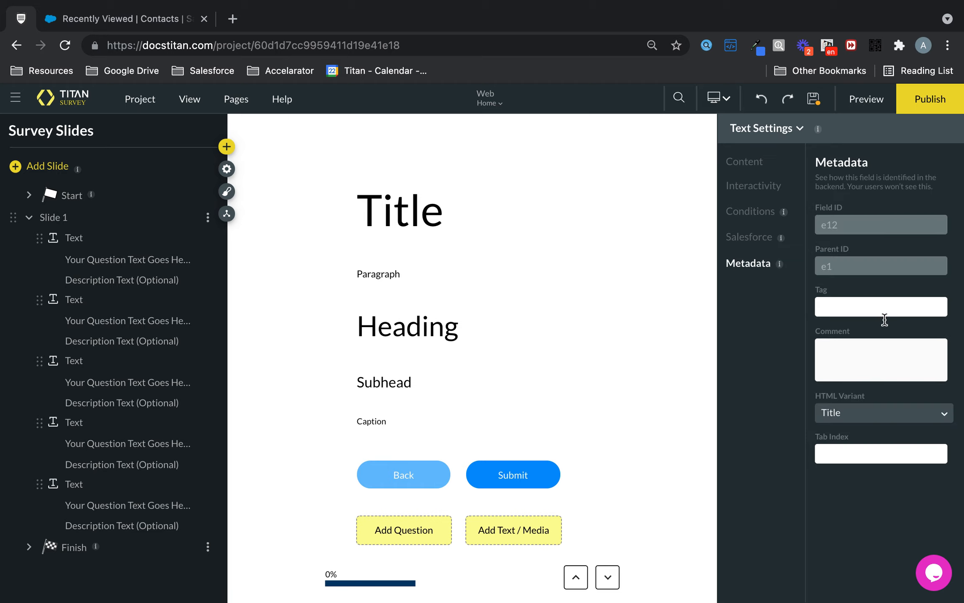
pyautogui.click(859, 417)
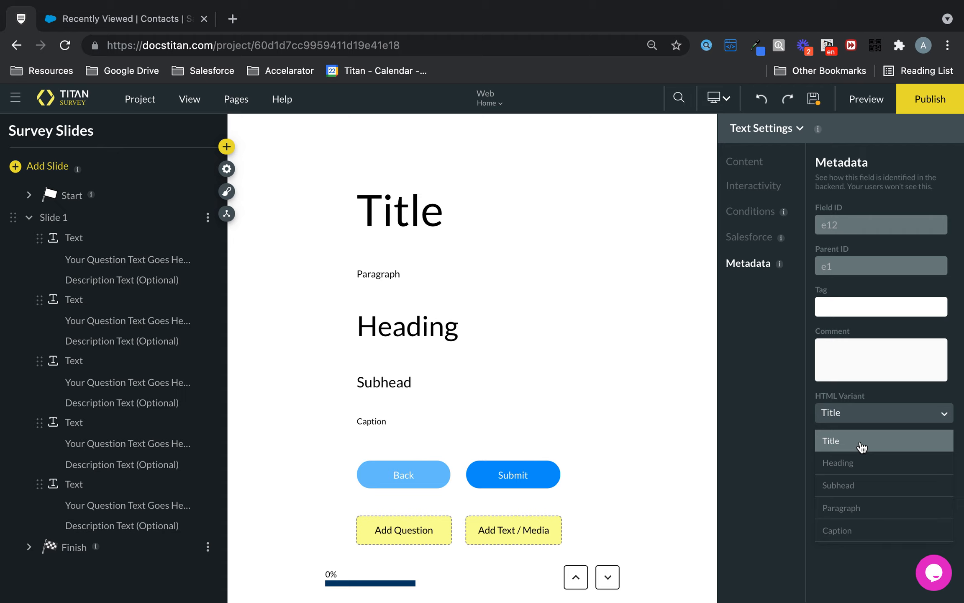
pyautogui.click(855, 460)
pyautogui.click(865, 421)
pyautogui.click(859, 439)
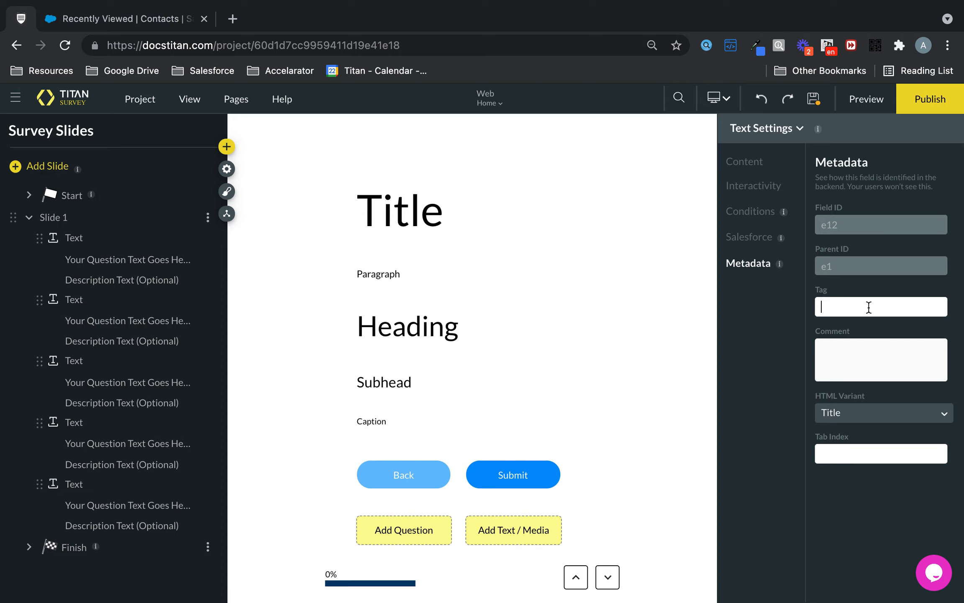
# - Try the tag "Tittle" in the Title text's metadata and clear the field again
pyautogui.write('Tittle')
pyautogui.moveTo(858, 305); pyautogui.dragTo(774, 313)
pyautogui.press('BackSpace')
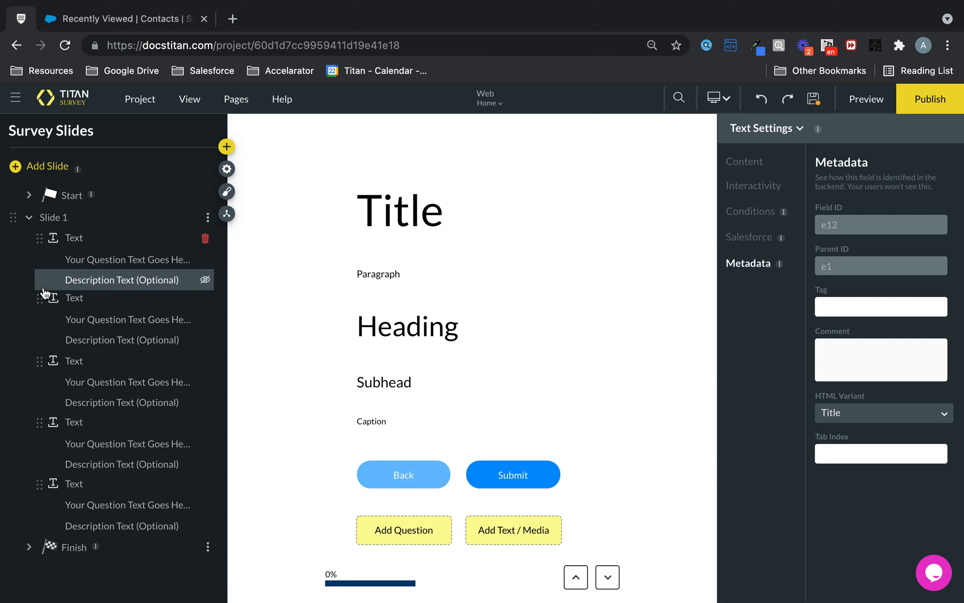
# - Move the Paragraph text above the Title on Slide 1 and delete both text elements
pyautogui.moveTo(43, 289); pyautogui.dragTo(45, 294)
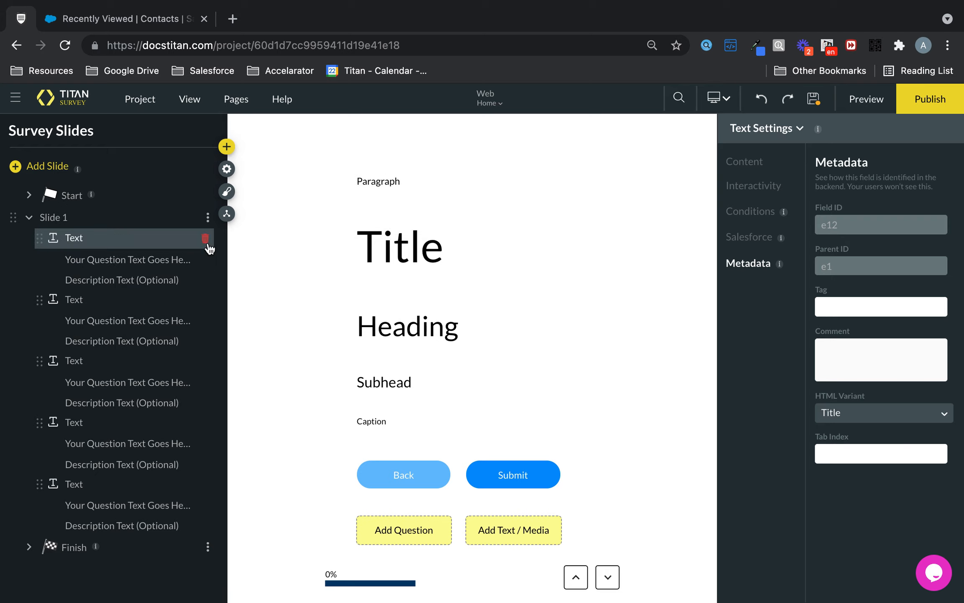
pyautogui.click(205, 239)
# - Hide the question text and the optional description text of the Heading element on Slide 1
pyautogui.click(206, 265)
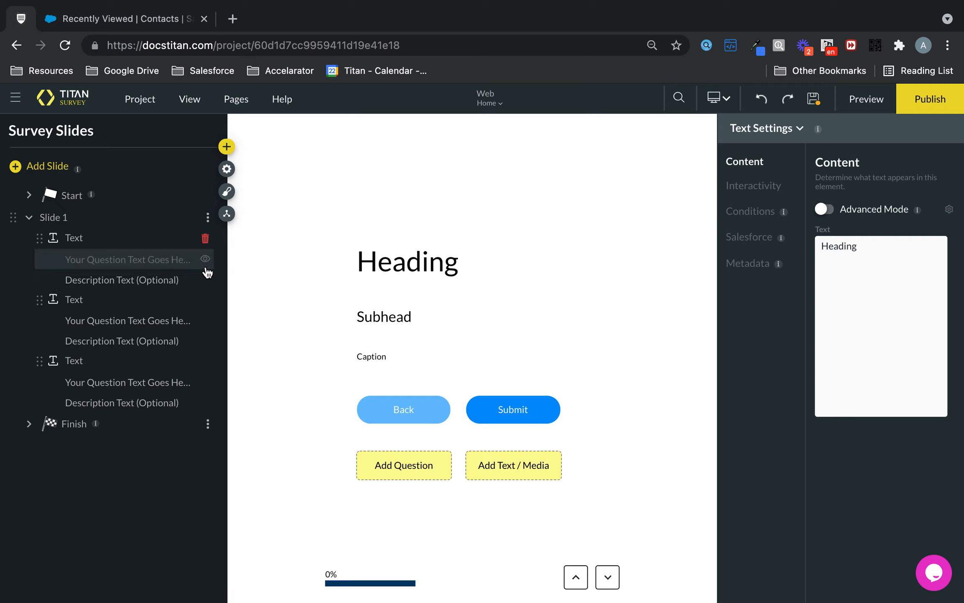
pyautogui.click(204, 283)
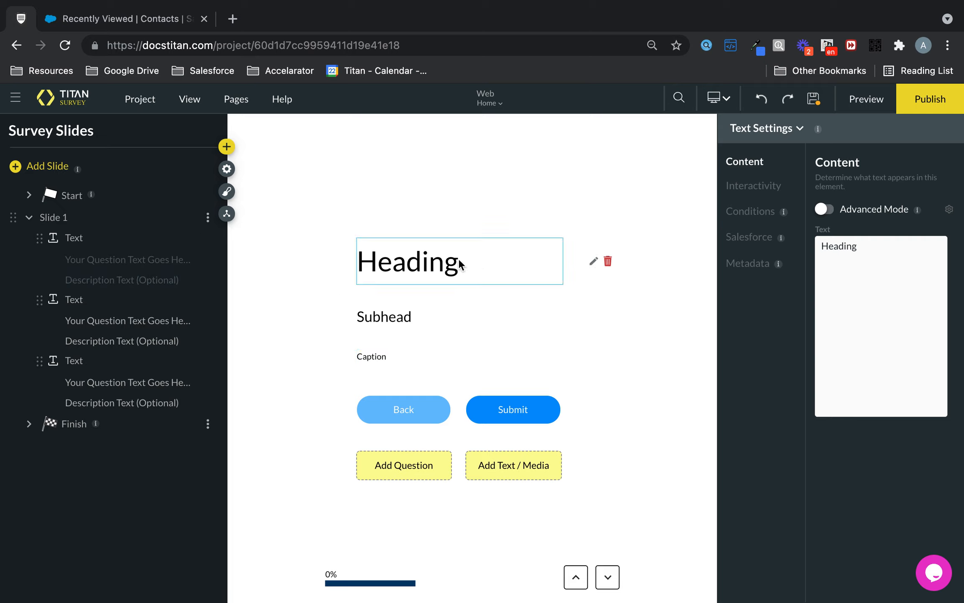
# - Open the project's style configuration and view the common and Title text styles of the Text element
pyautogui.click(136, 99)
pyautogui.moveTo(151, 283)
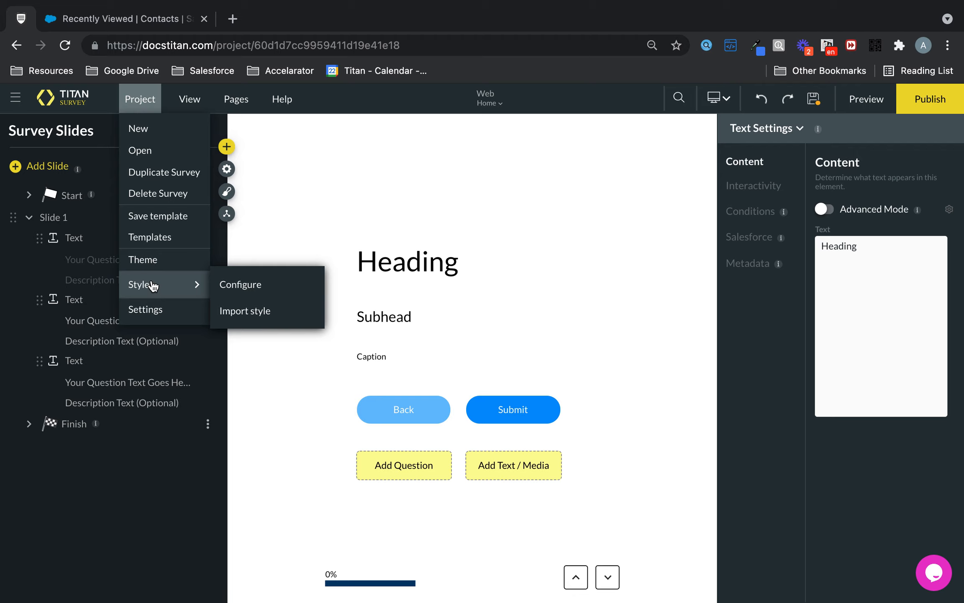
pyautogui.click(280, 288)
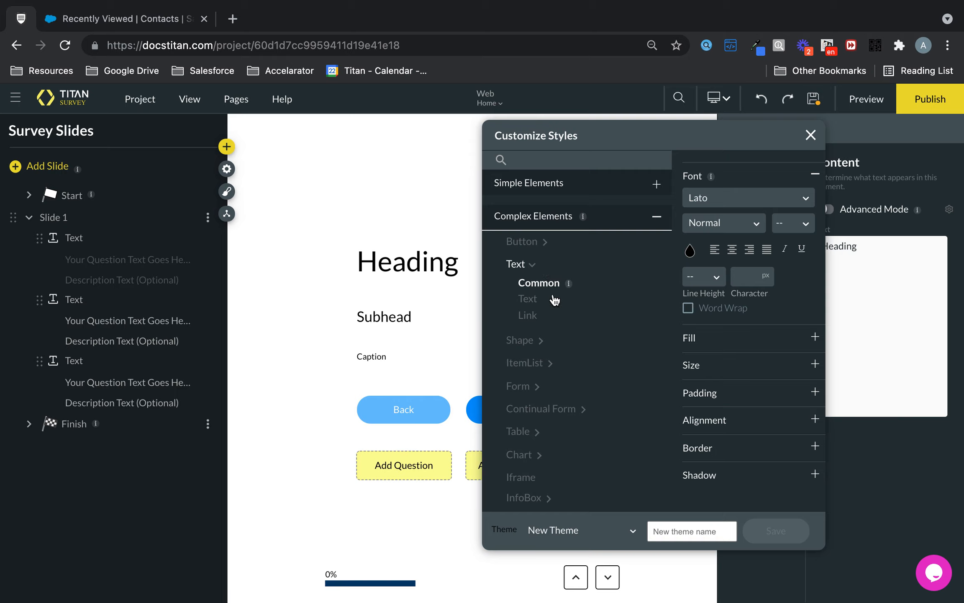
pyautogui.click(540, 301)
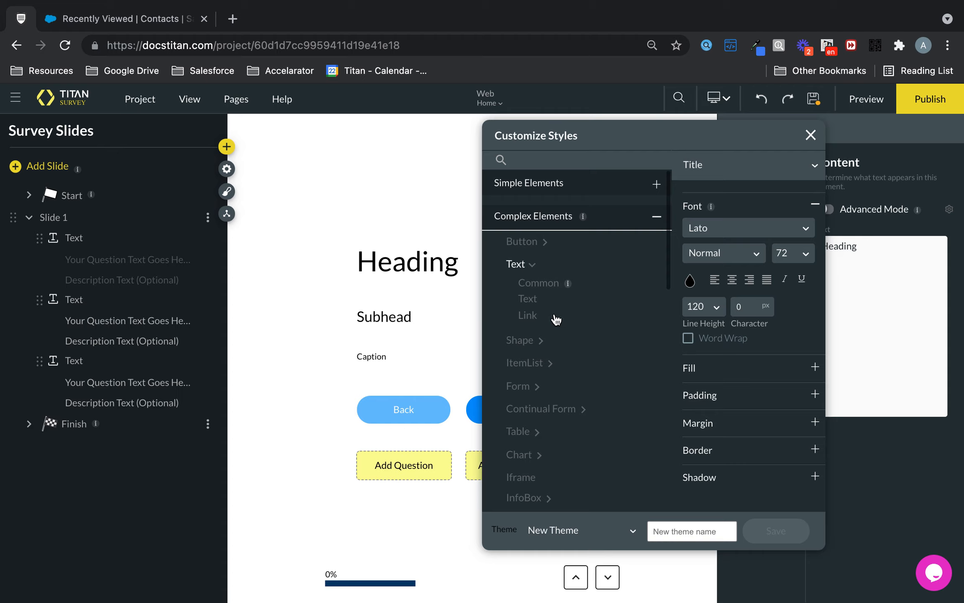
# - View the Button element's common styles and look through the remaining complex elements in the style configuration
pyautogui.click(545, 246)
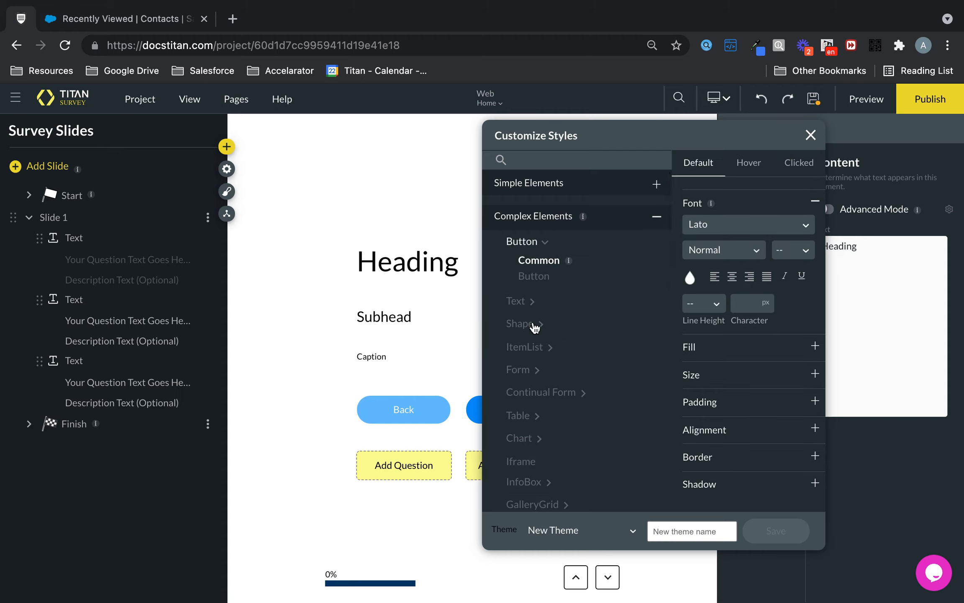
pyautogui.scroll(-5, 532, 327)
pyautogui.scroll(-8, 534, 328)
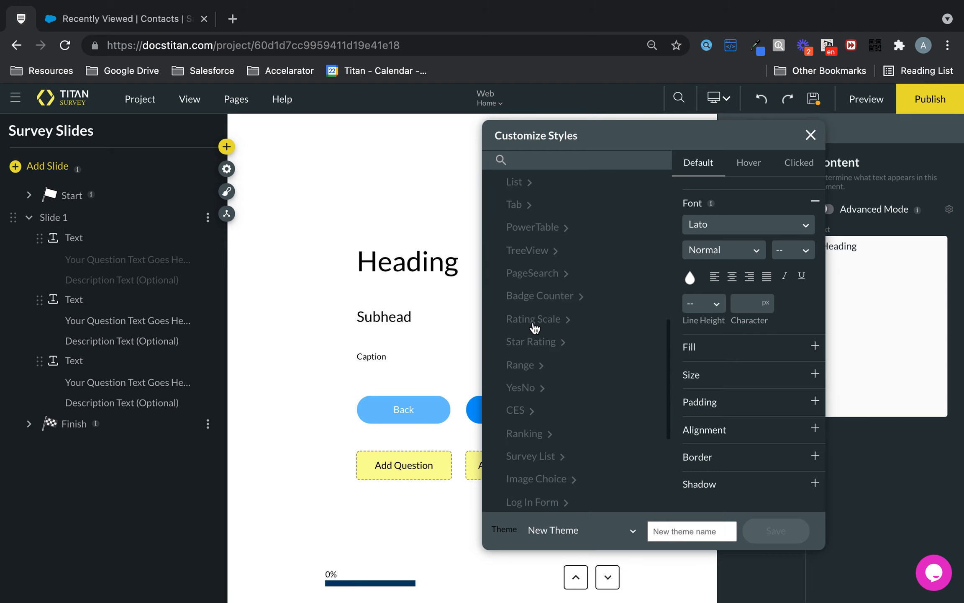
pyautogui.scroll(-2, 534, 328)
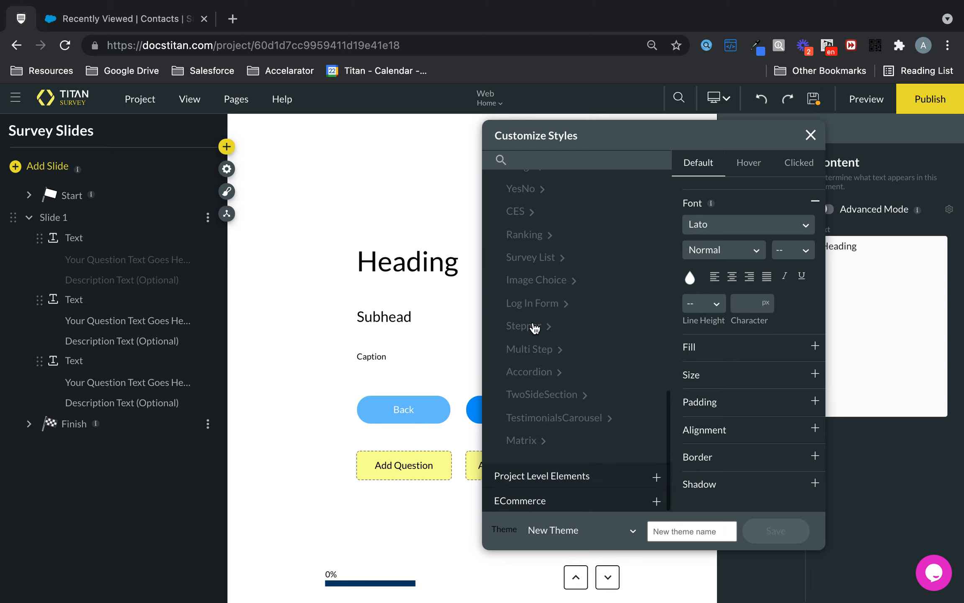
# - Look through the project level elements that can be styled
pyautogui.click(566, 479)
pyautogui.scroll(-3, 581, 391)
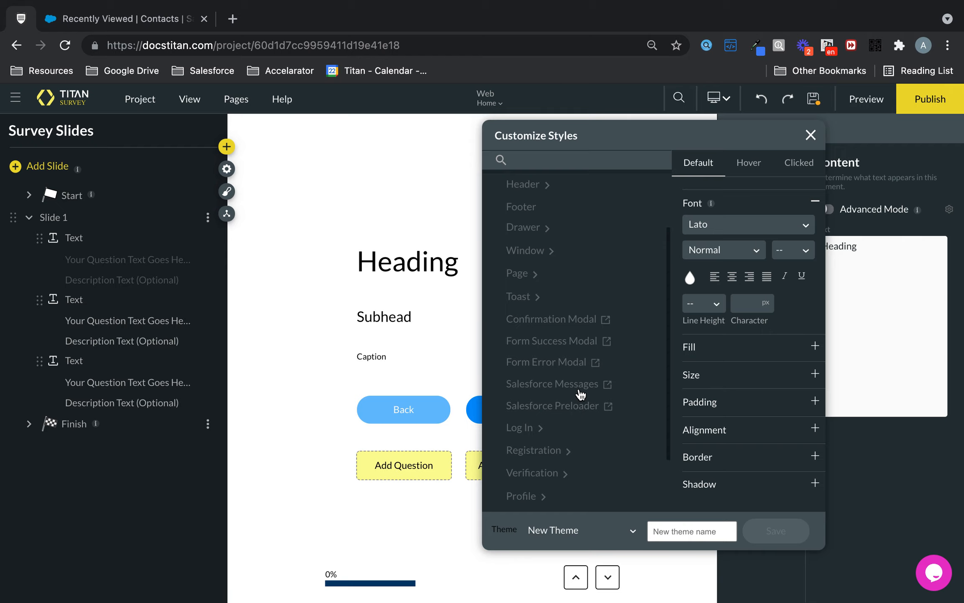
pyautogui.scroll(2, 581, 393)
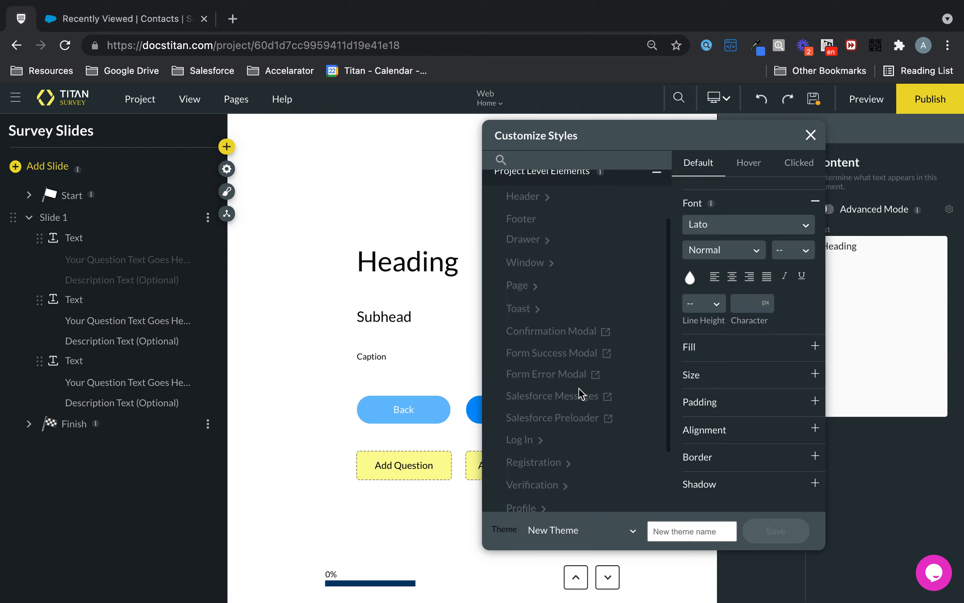
pyautogui.scroll(-3, 580, 393)
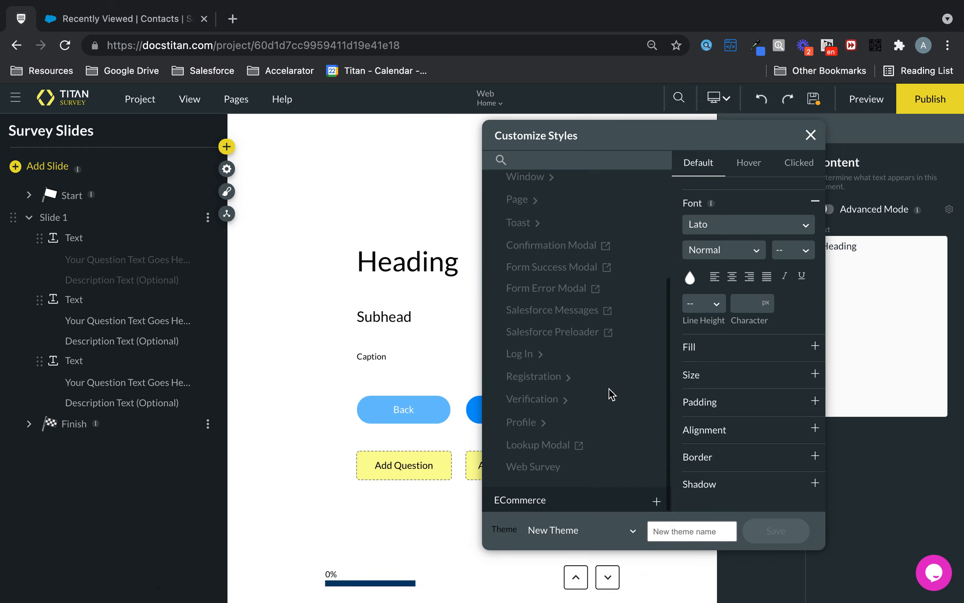
# - View the style options of the Strip among the simple elements
pyautogui.scroll(3, 611, 393)
pyautogui.click(550, 182)
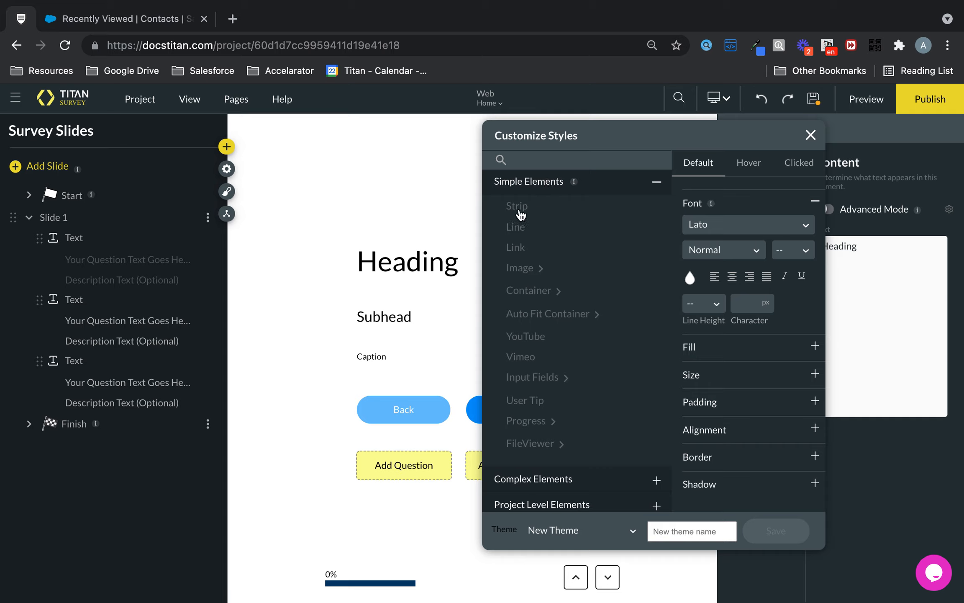
pyautogui.click(518, 207)
# - View the root, label and input style options of the Input Fields among the simple elements
pyautogui.scroll(-1, 563, 274)
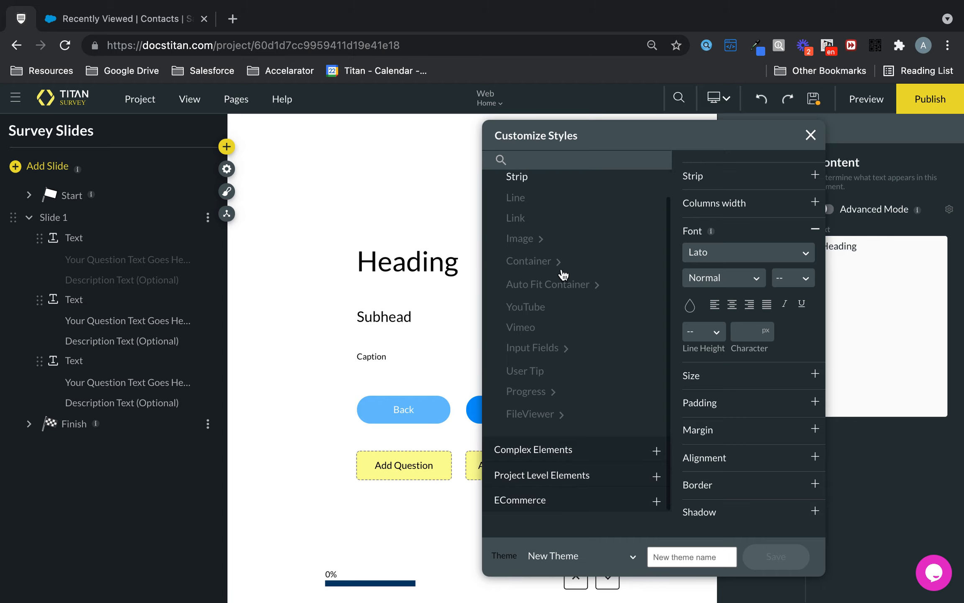
pyautogui.click(551, 354)
pyautogui.scroll(-2, 551, 352)
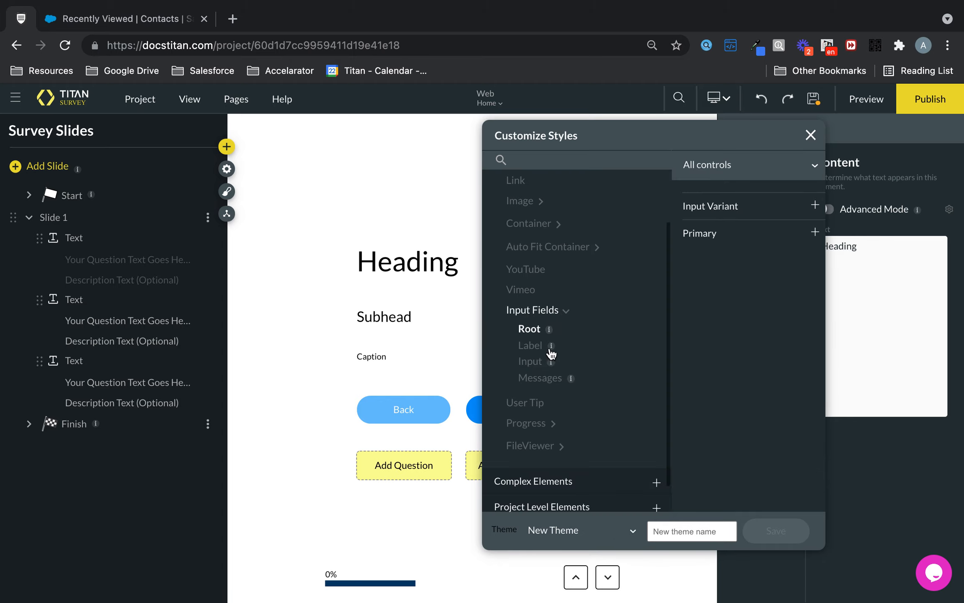
pyautogui.click(540, 351)
pyautogui.click(534, 364)
pyautogui.scroll(-2, 535, 366)
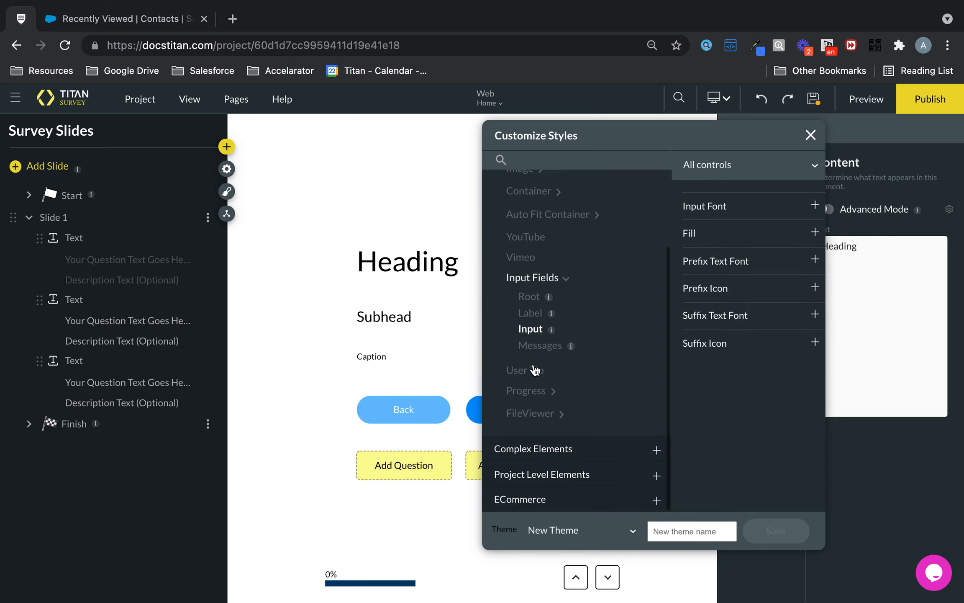
# - Review the Text element's common styles and the other complex elements, and close the style configuration
pyautogui.click(536, 450)
pyautogui.scroll(-10, 566, 355)
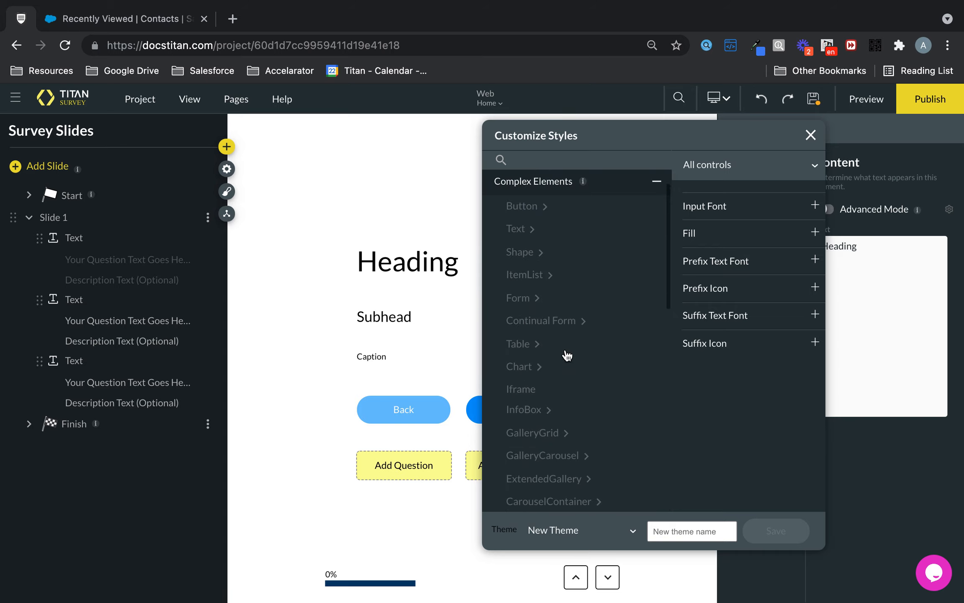
pyautogui.click(534, 230)
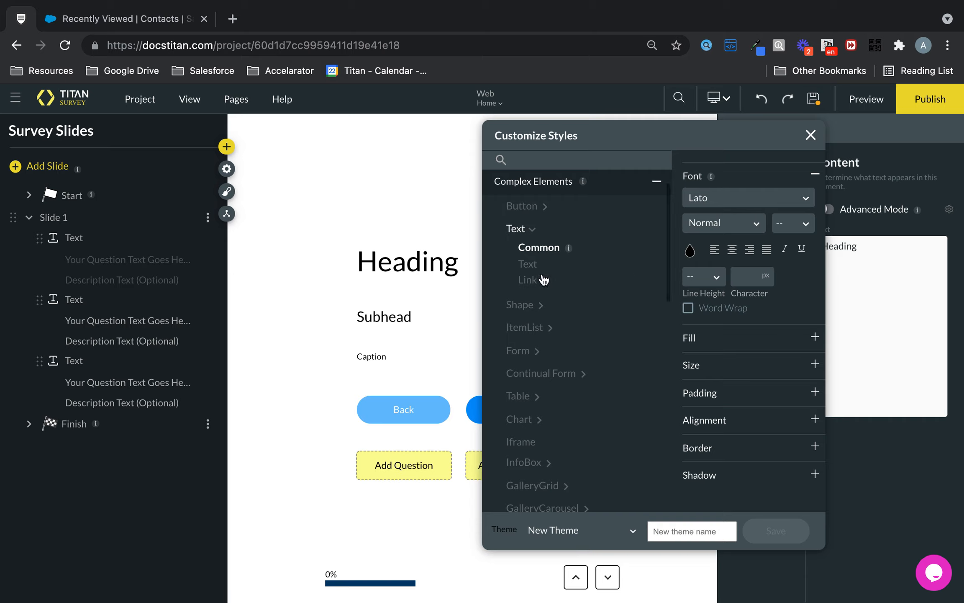
pyautogui.scroll(-2, 592, 342)
pyautogui.scroll(-9, 592, 343)
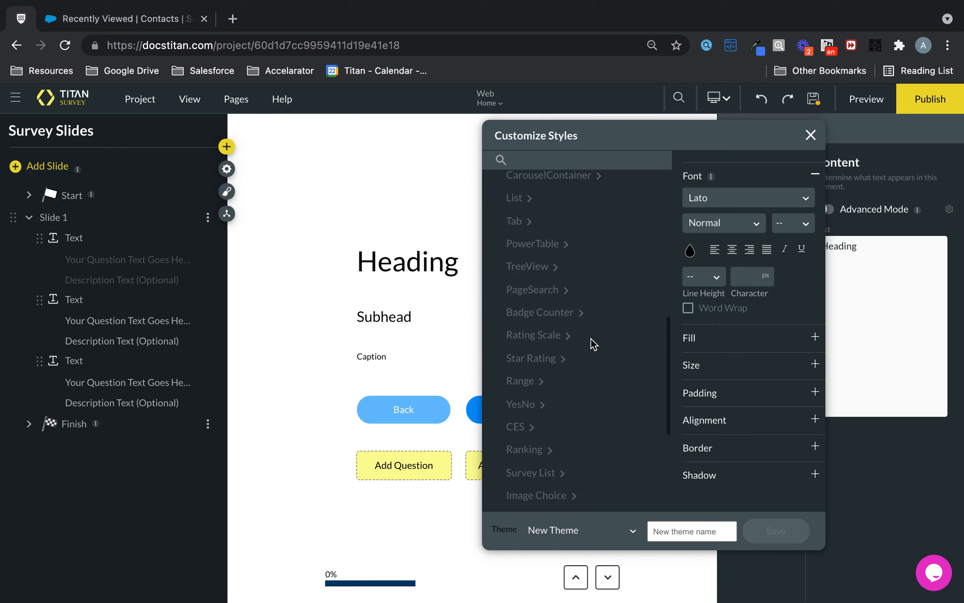
pyautogui.click(811, 135)
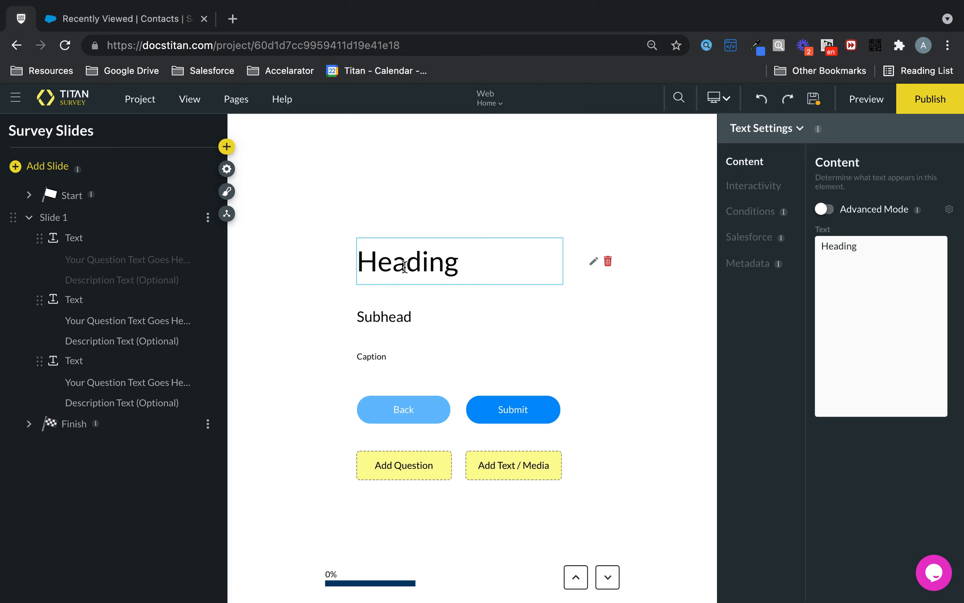
# - Check the Heading text's interactivity settings and return to its content settings
pyautogui.click(765, 188)
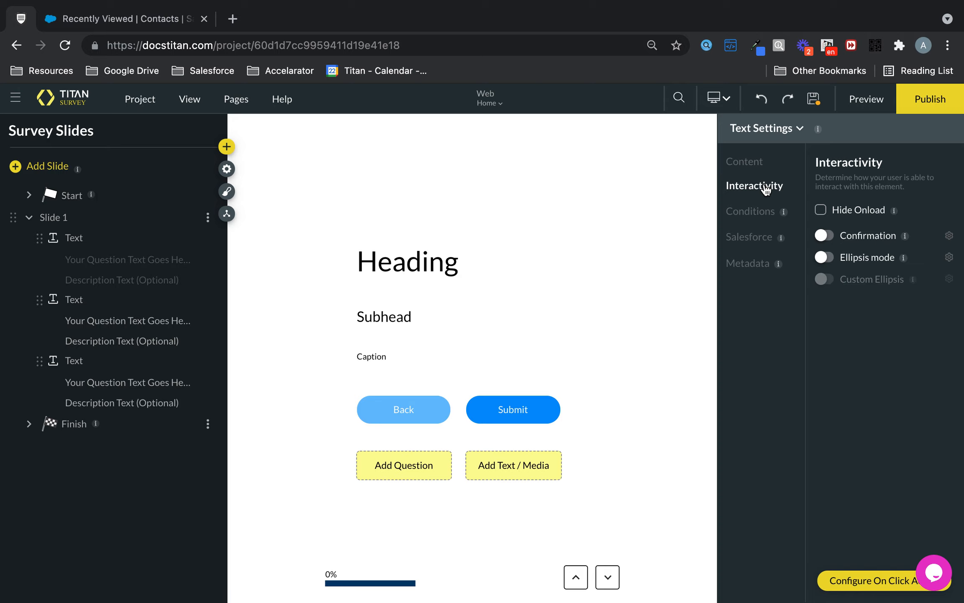
pyautogui.click(749, 164)
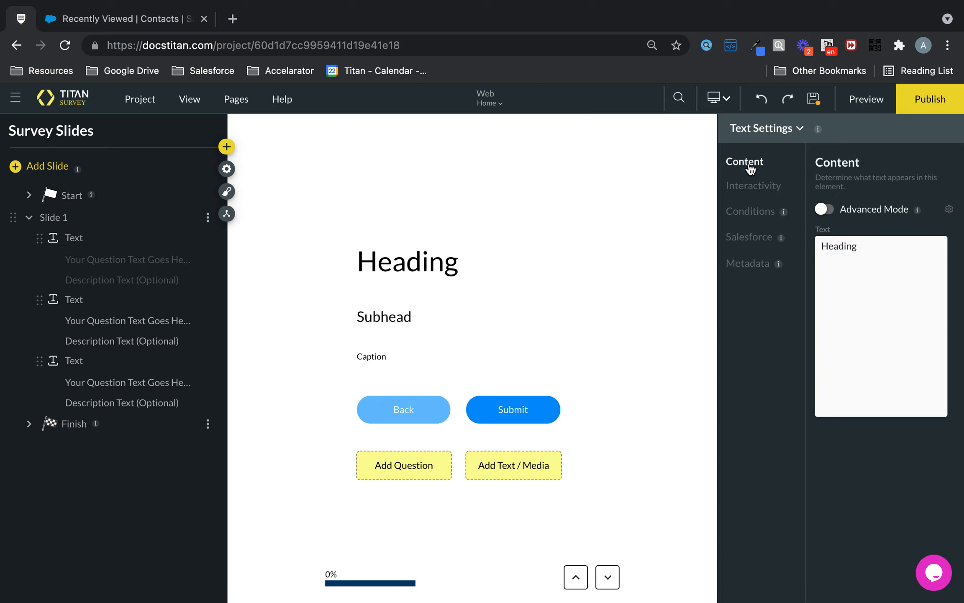